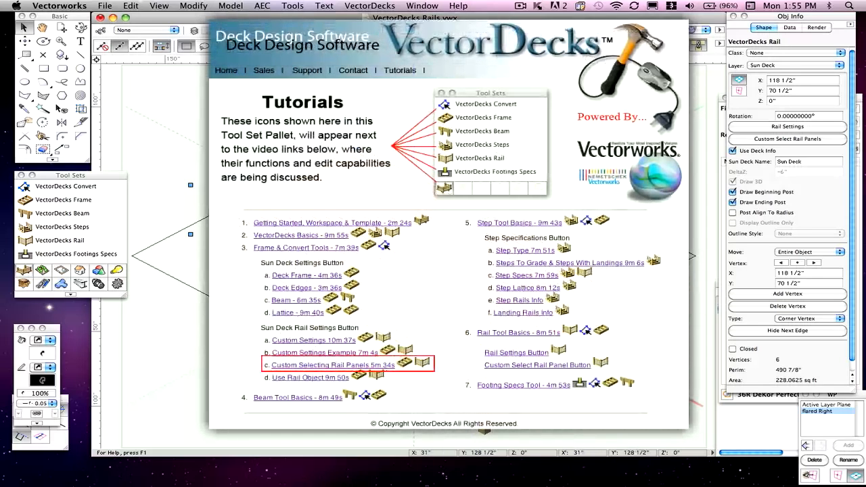
left_click(490, 244)
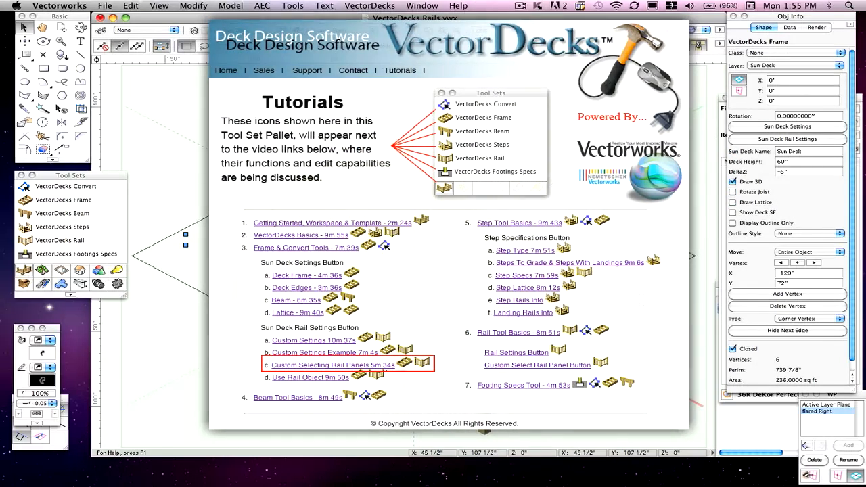
left_click(634, 252)
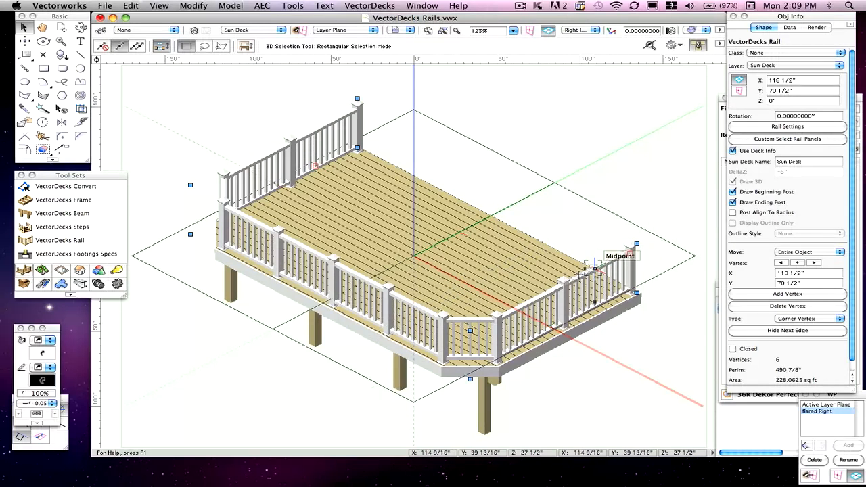
left_click_drag(596, 267, 512, 318)
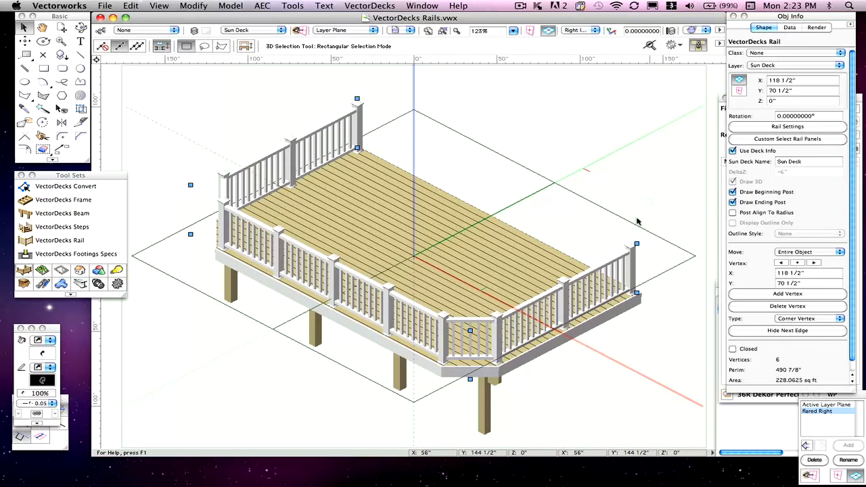
left_click_drag(542, 234, 496, 221)
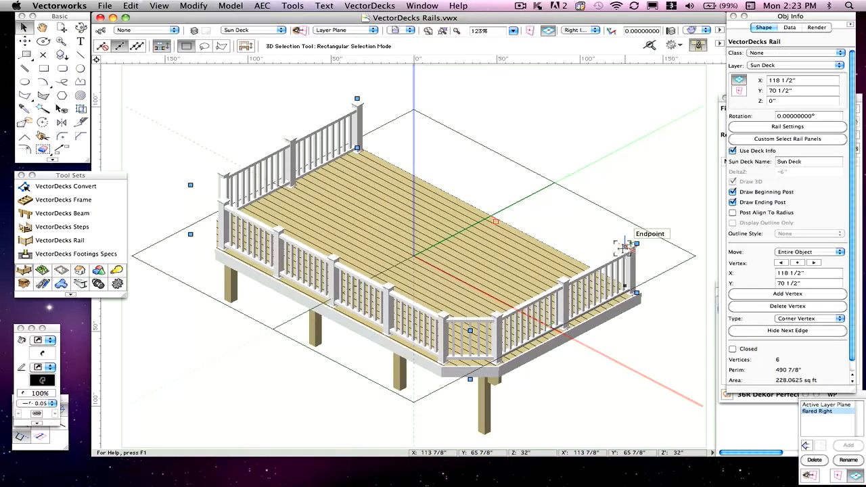
Step: Enable Railing Center Objects with the 36R DeKor Perfect pattern in the deck frame's rail settings, leaving All Rail Centers off
left_click(499, 218)
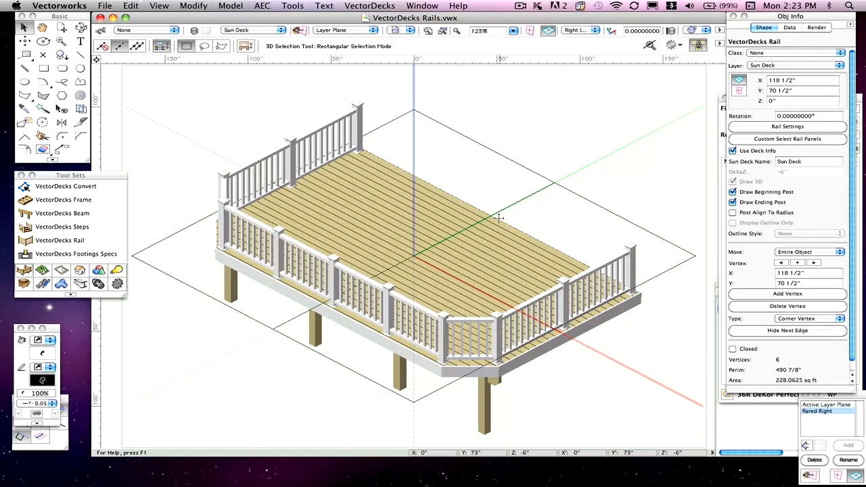
left_click(498, 218)
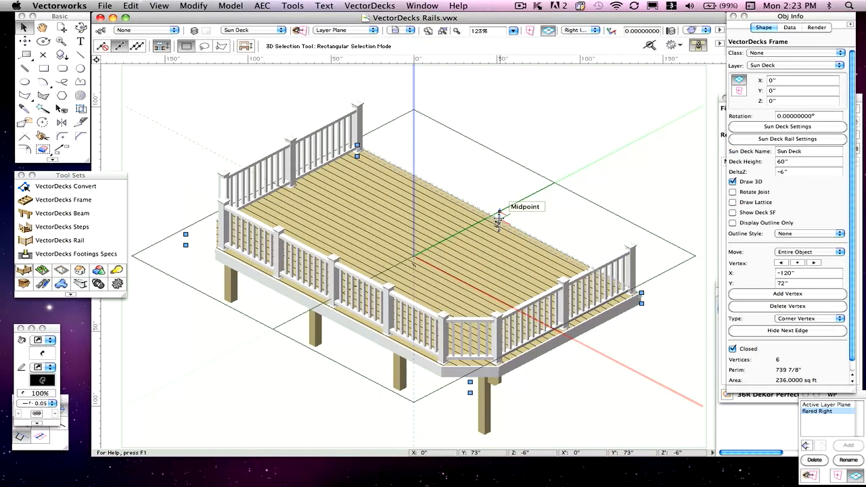
left_click(773, 140)
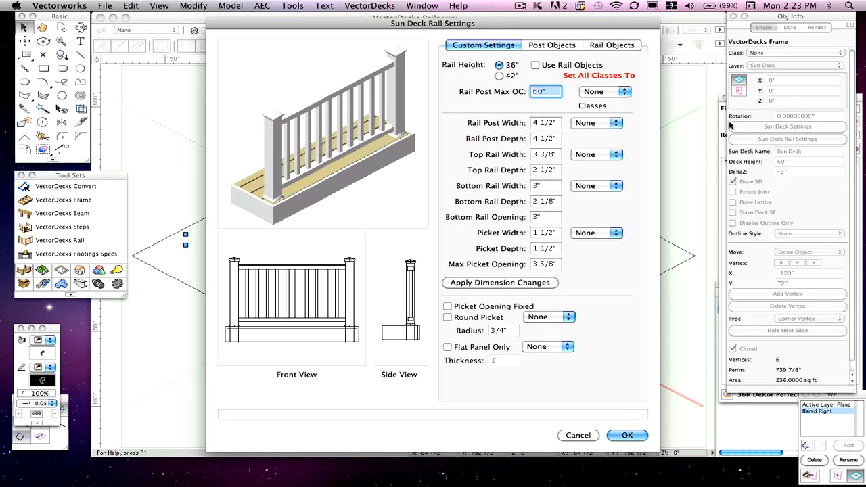
left_click(613, 45)
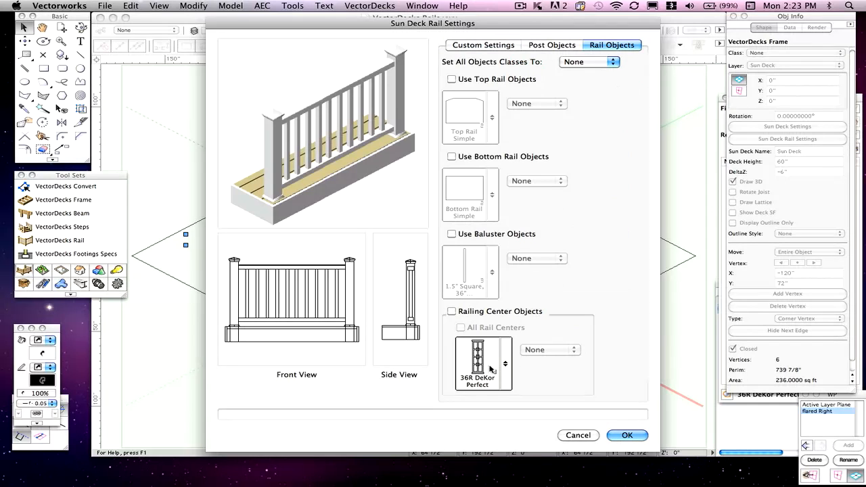
left_click(451, 312)
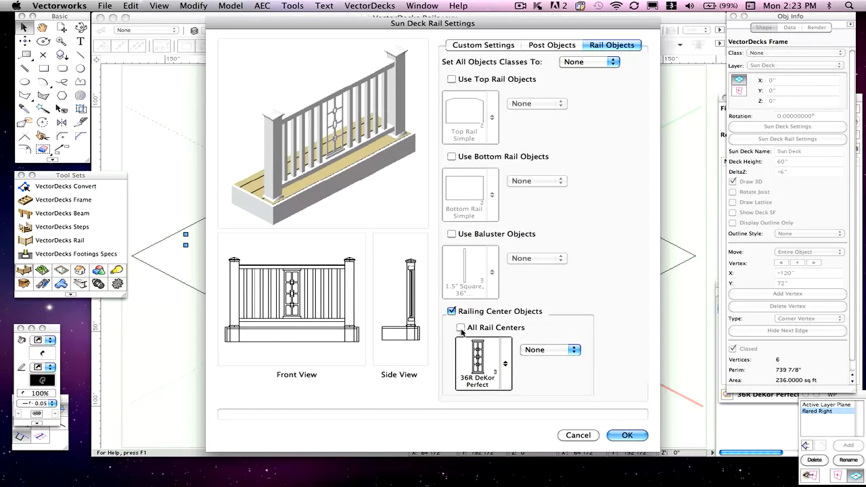
left_click(626, 435)
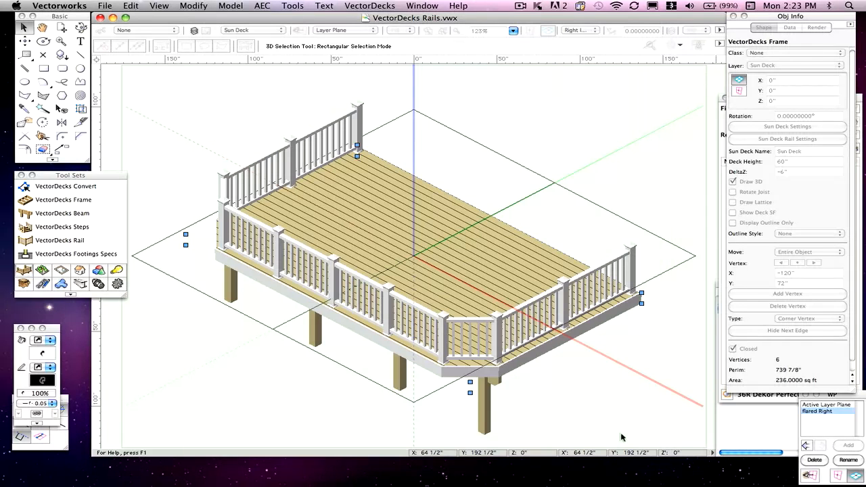
Step: Open the custom rail panel selection for the deck railing and set its diagram font size to 12
left_click(634, 251)
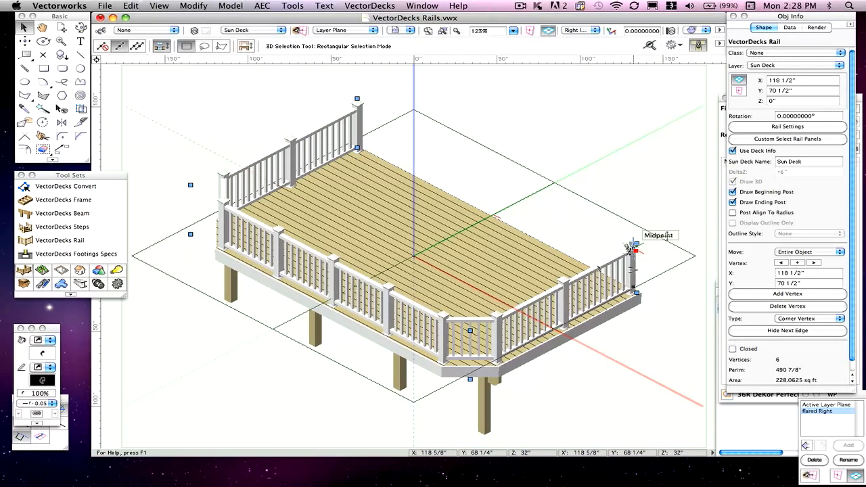
left_click(779, 139)
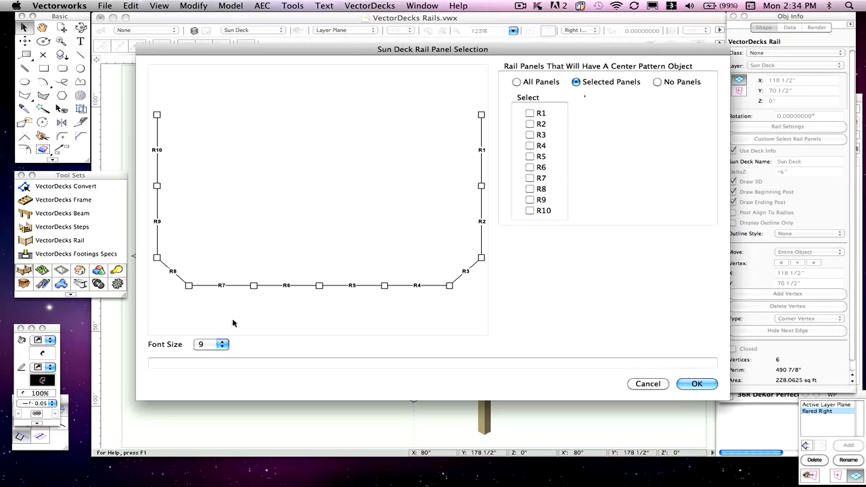
left_click(211, 344)
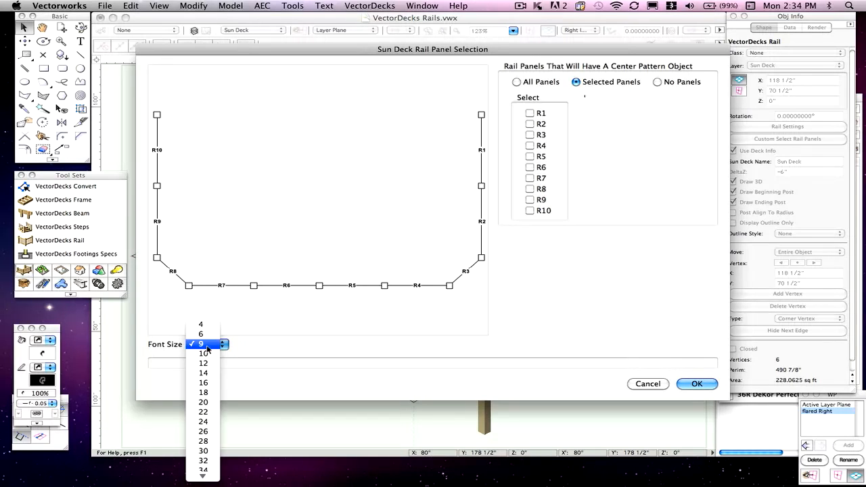
left_click(209, 366)
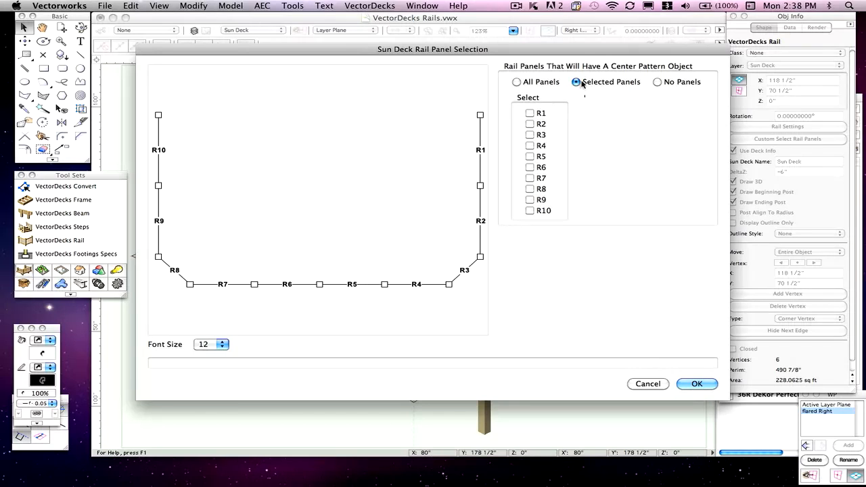
Step: Try the center pattern on every rail panel except R1 and R2, and reset the choice to No Panels
left_click(517, 82)
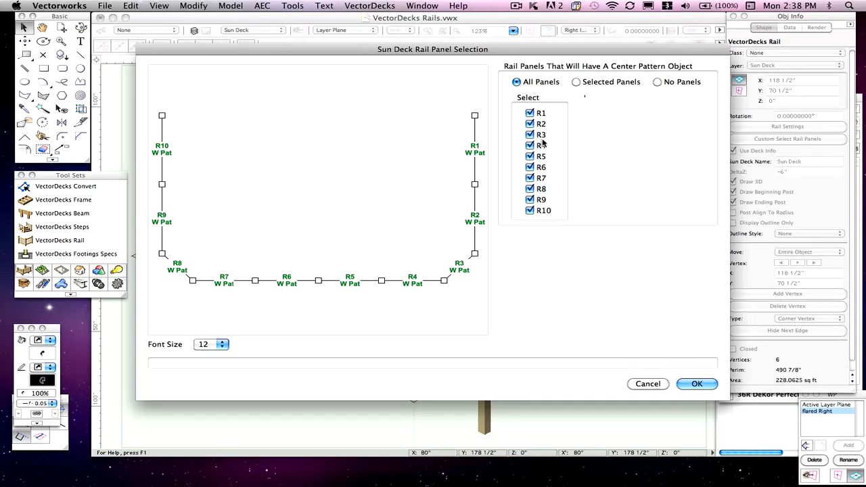
left_click(576, 82)
left_click(530, 124)
left_click(530, 114)
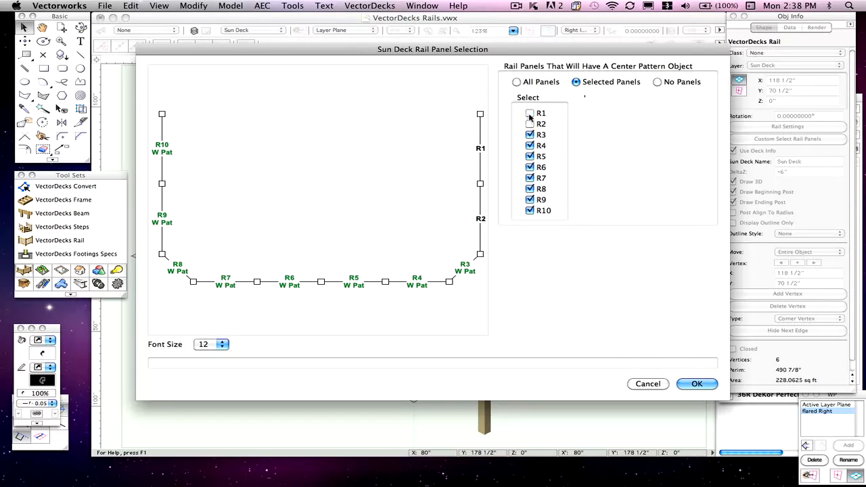
left_click(657, 82)
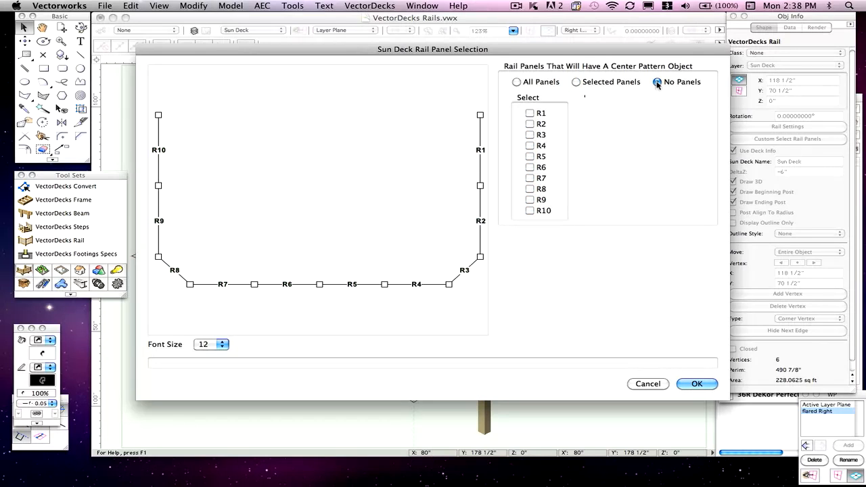
Step: Assign the center pattern object to rail panels R2, R5, R6 and R9 only, and apply the selection
left_click(576, 82)
left_click(530, 125)
left_click(531, 157)
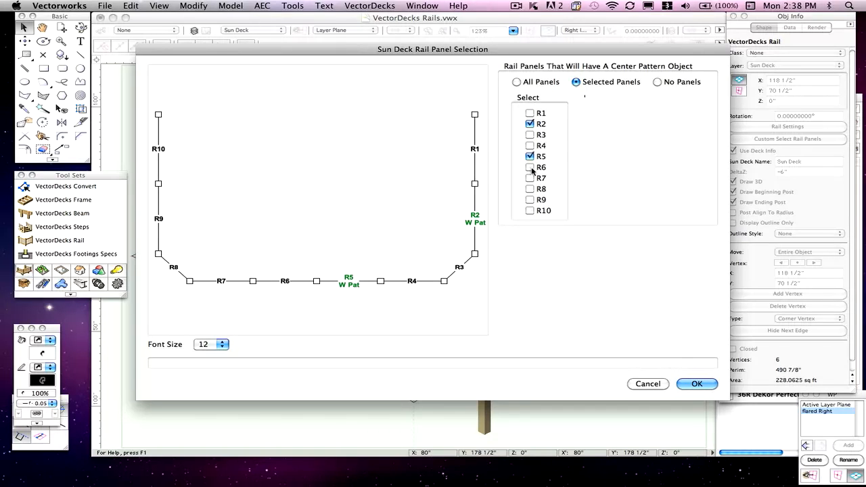
left_click(531, 168)
left_click(531, 200)
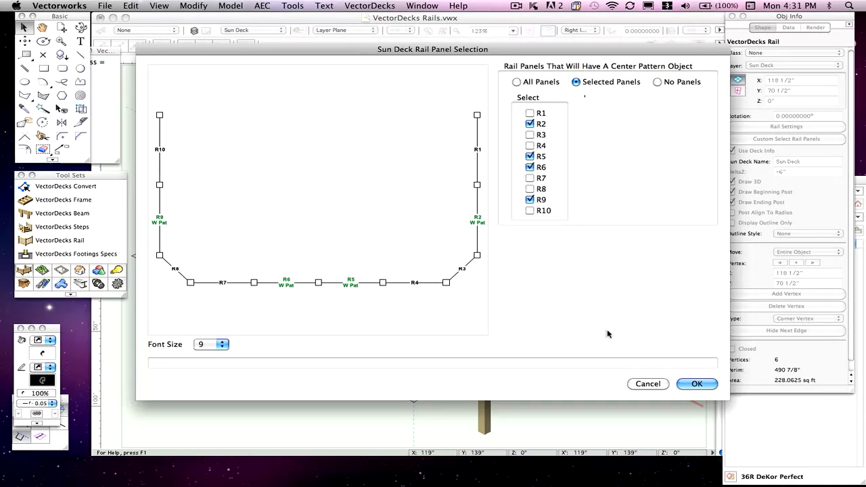
left_click(682, 383)
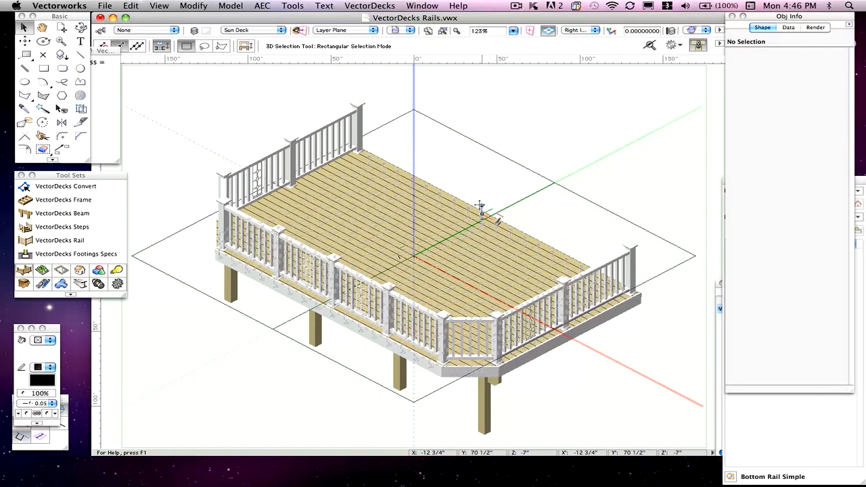
Step: Set the class of the railing center objects to Finish-Black in the deck frame's rail settings
left_click(481, 210)
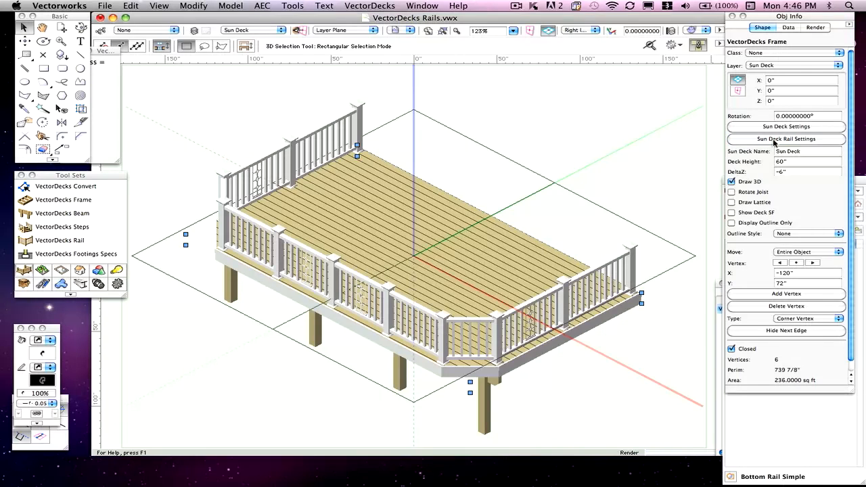
left_click(774, 139)
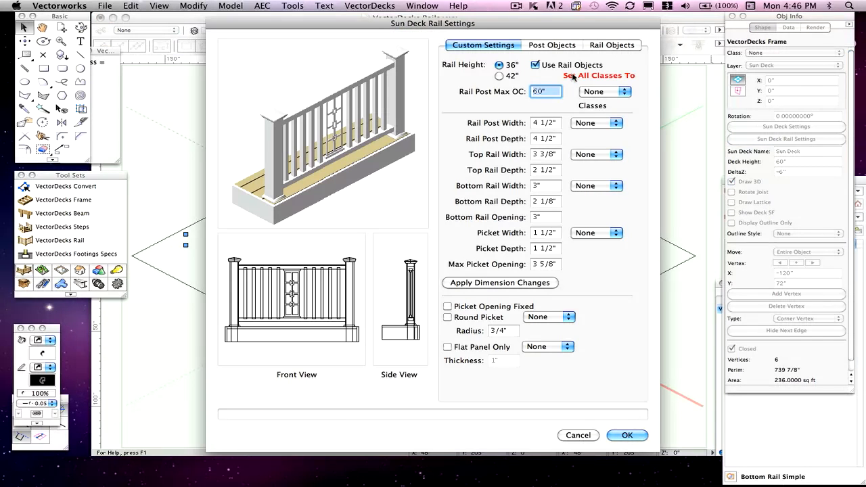
left_click(611, 46)
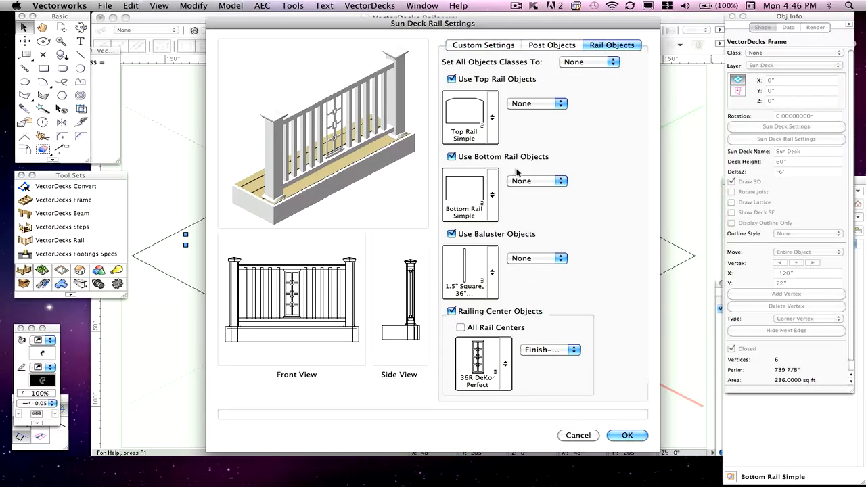
left_click(550, 349)
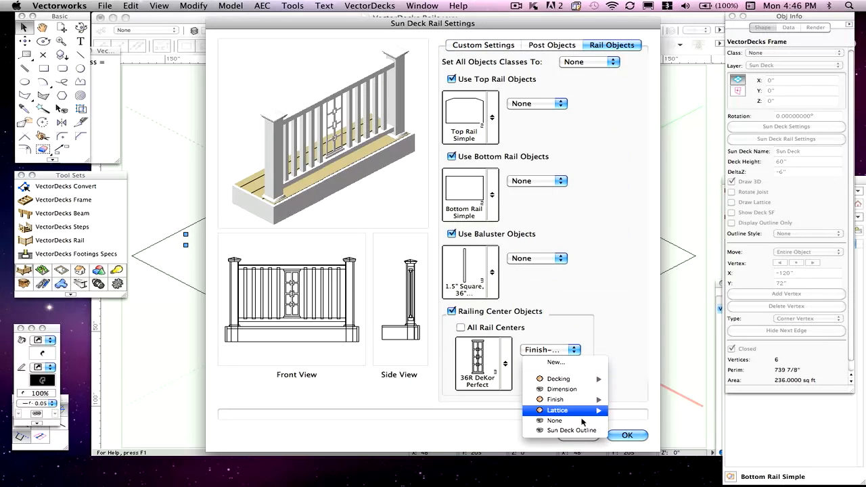
mouse_move(577, 399)
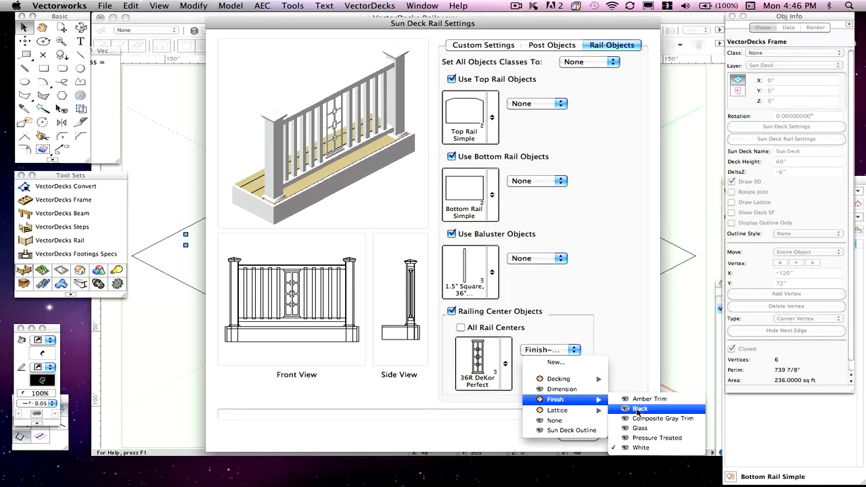
left_click(640, 409)
left_click(631, 437)
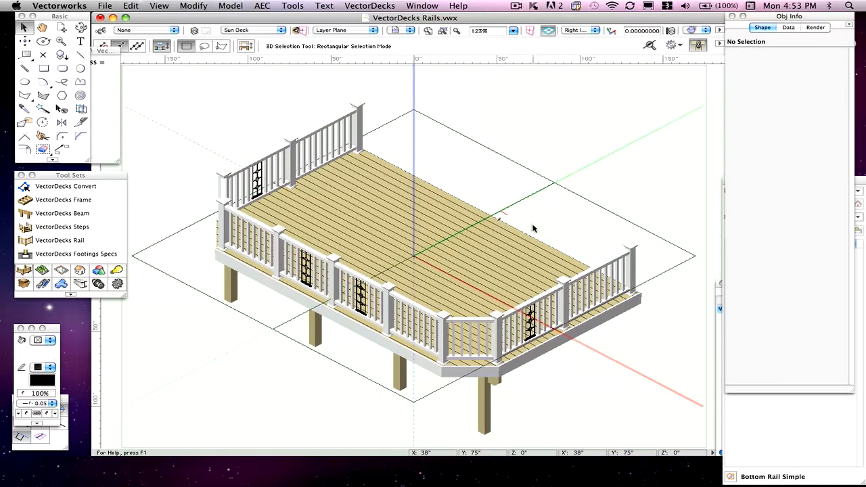
Step: Turn off Use Deck Info for the deck railing and change its railing center object to 36R DeKor Tradi
left_click(634, 249)
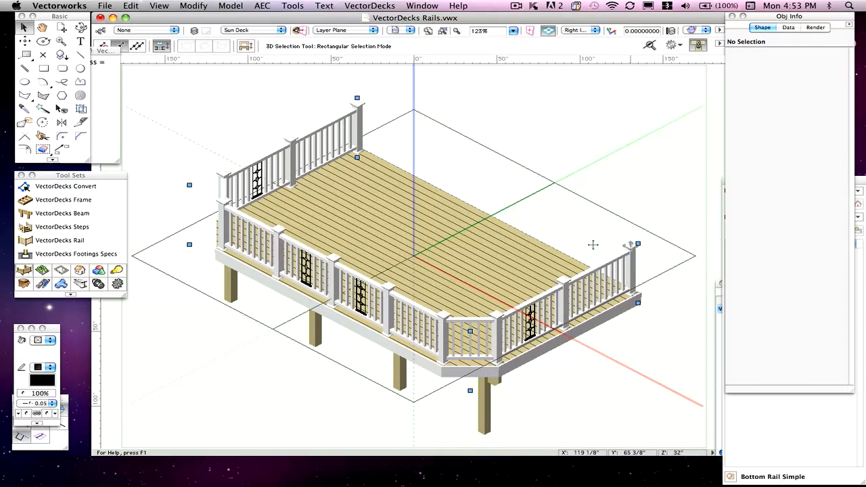
left_click(500, 224)
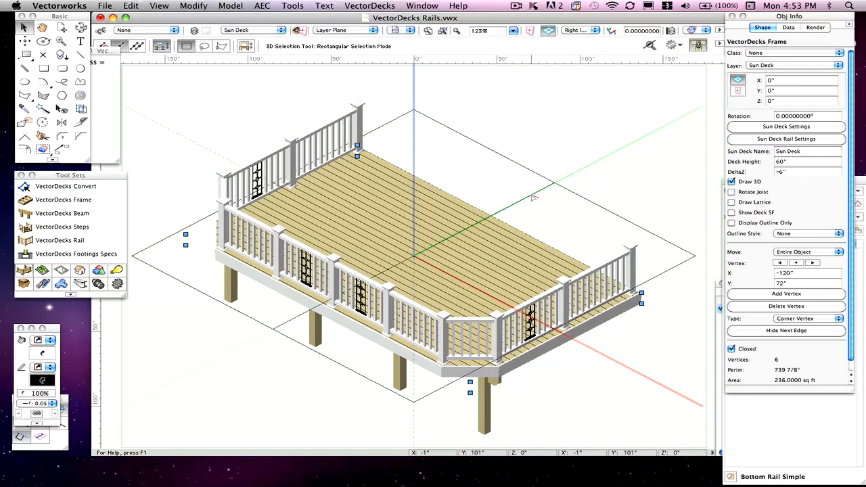
left_click(631, 242)
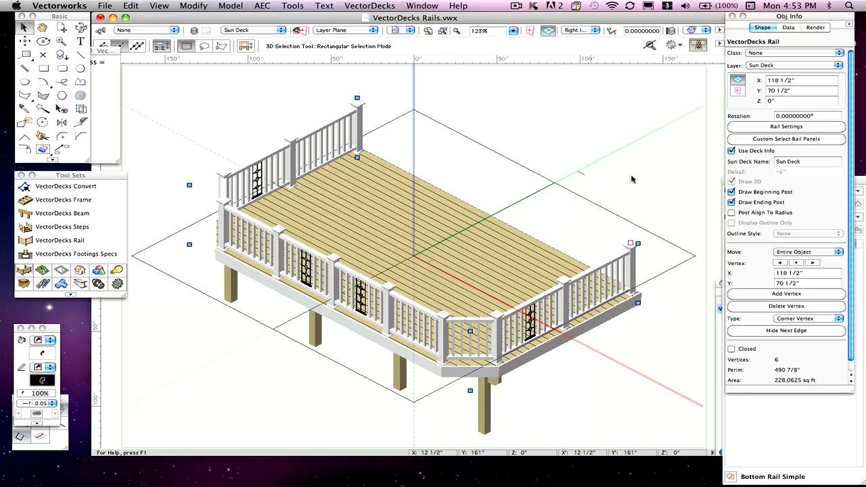
left_click(732, 151)
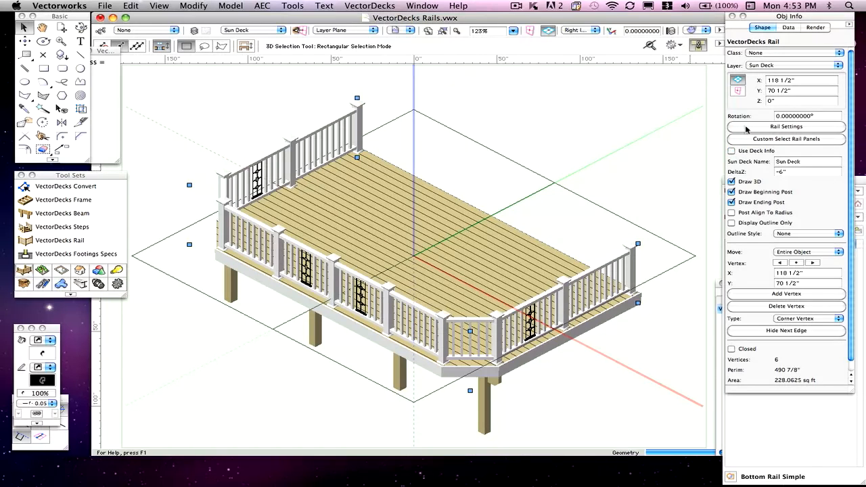
left_click(747, 127)
left_click(611, 60)
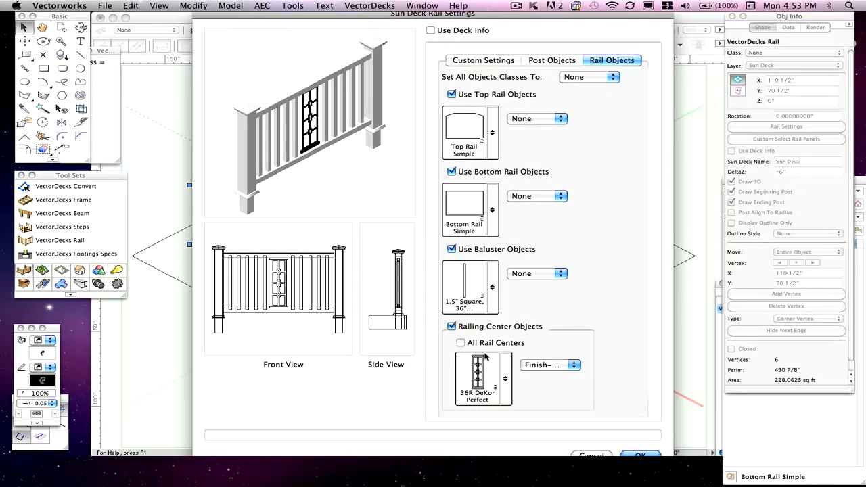
left_click(478, 380)
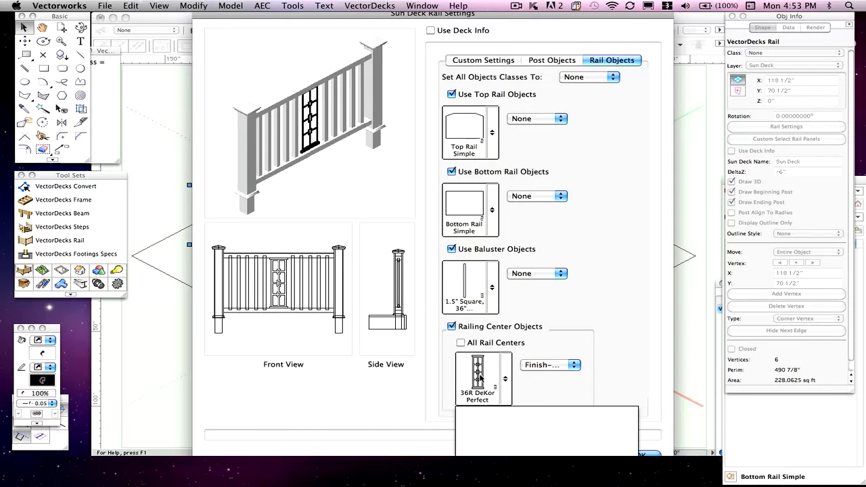
left_click(477, 425)
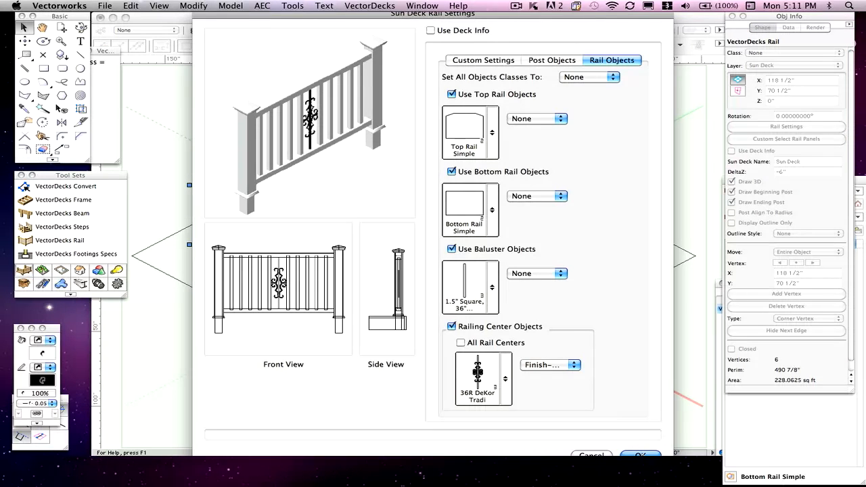
key("Return")
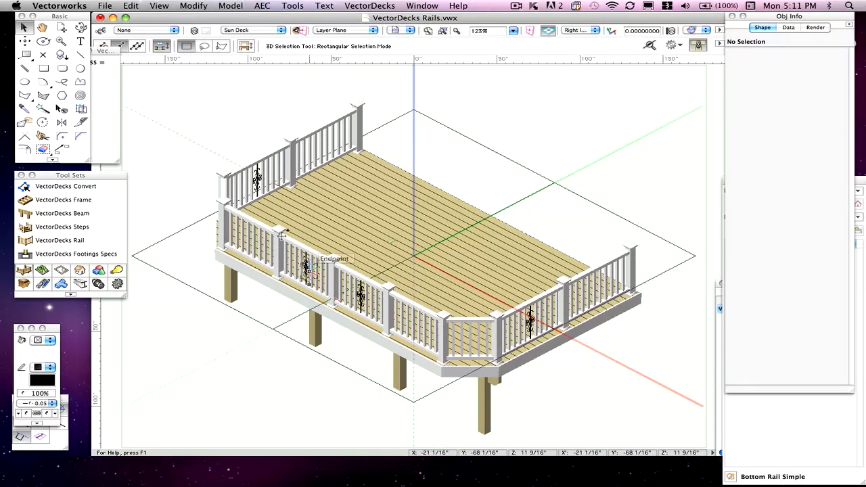
left_click(541, 296)
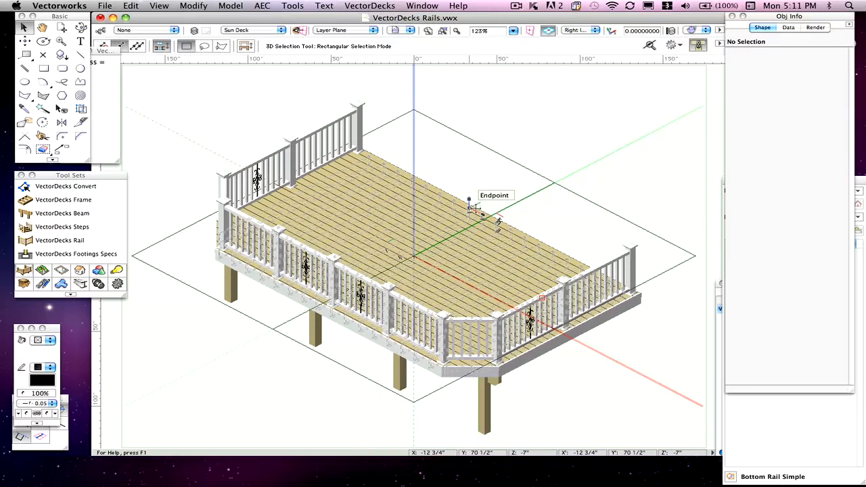
left_click(474, 210)
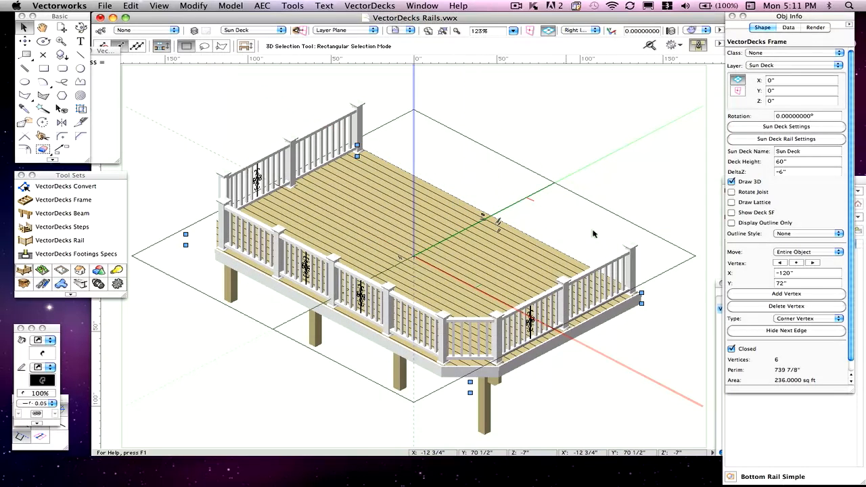
left_click(622, 249)
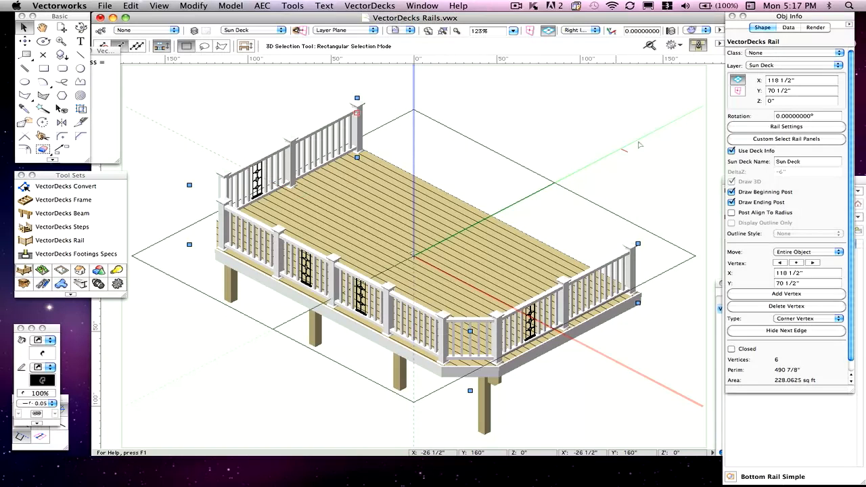
left_click(601, 228)
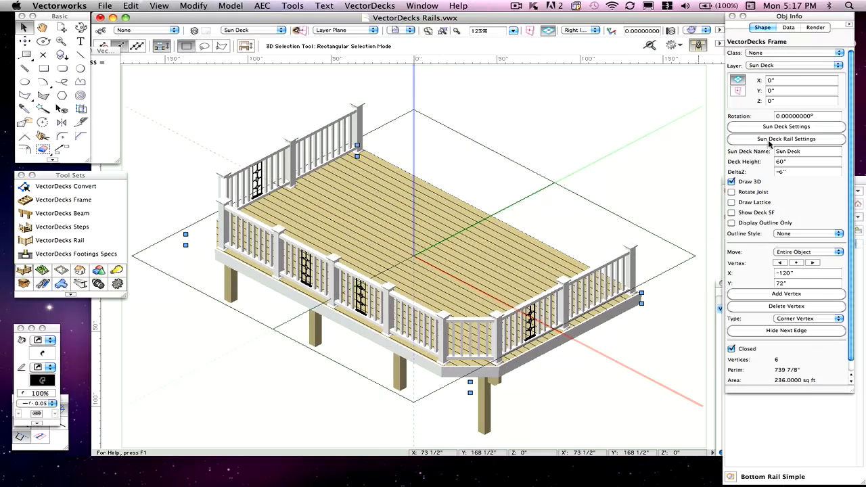
left_click(522, 203)
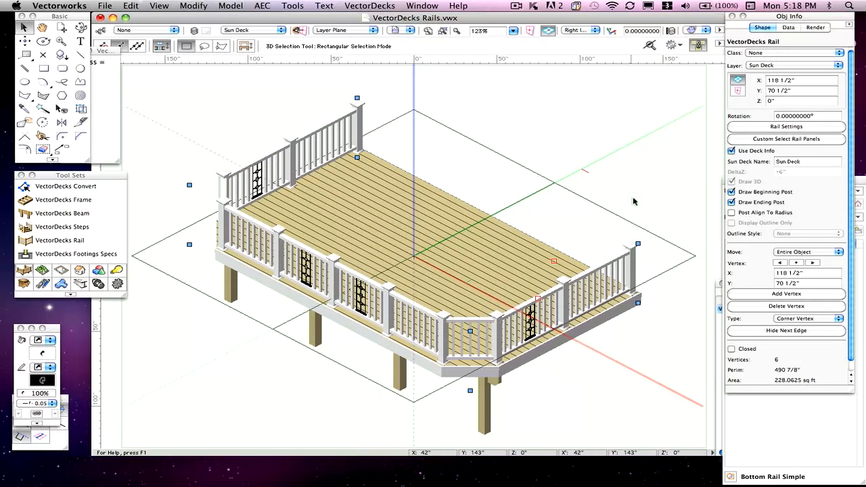
left_click(769, 140)
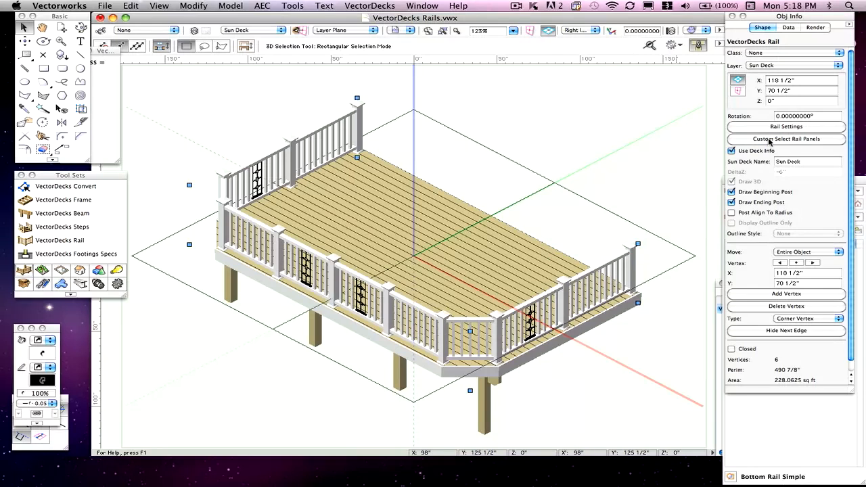